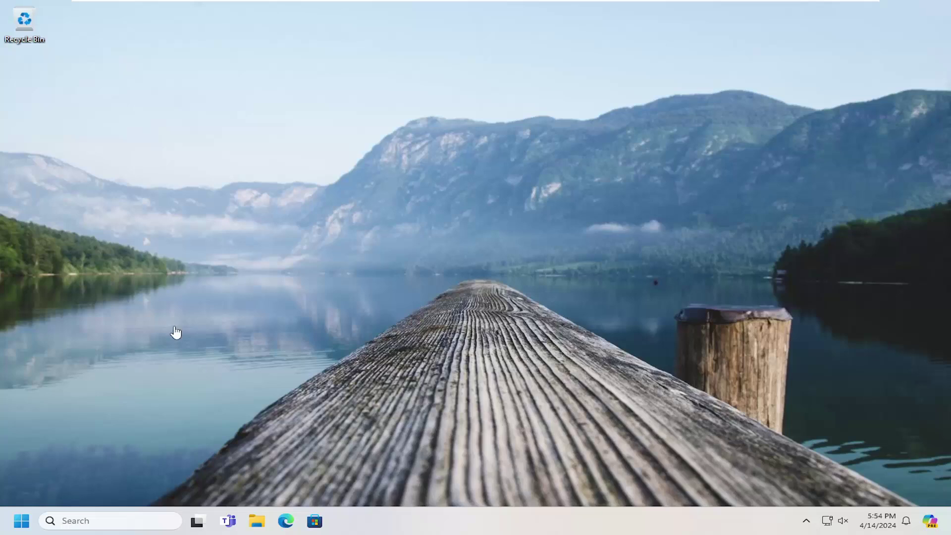
# Open Control Panel from a Start search for 'control panel' and view all items as large icons
pyautogui.click(22, 521)
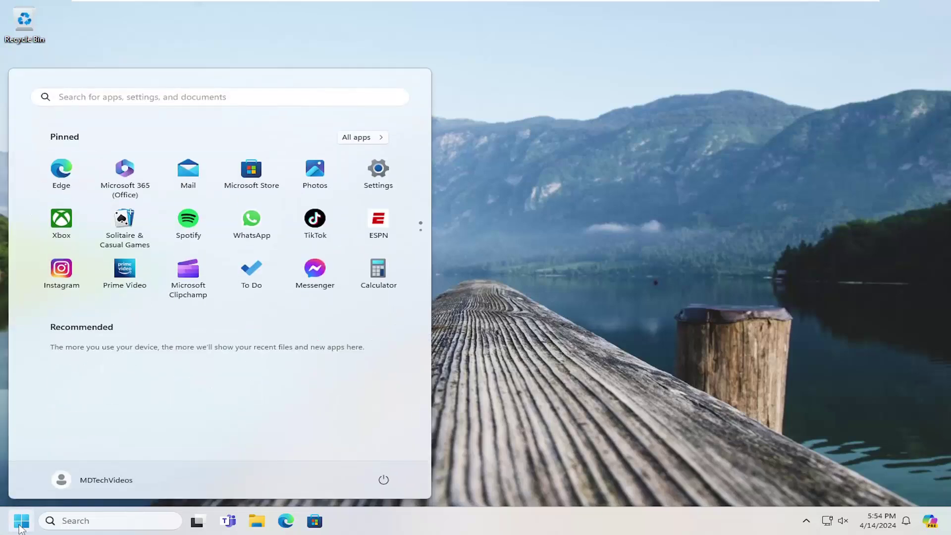
pyautogui.write('control panel')
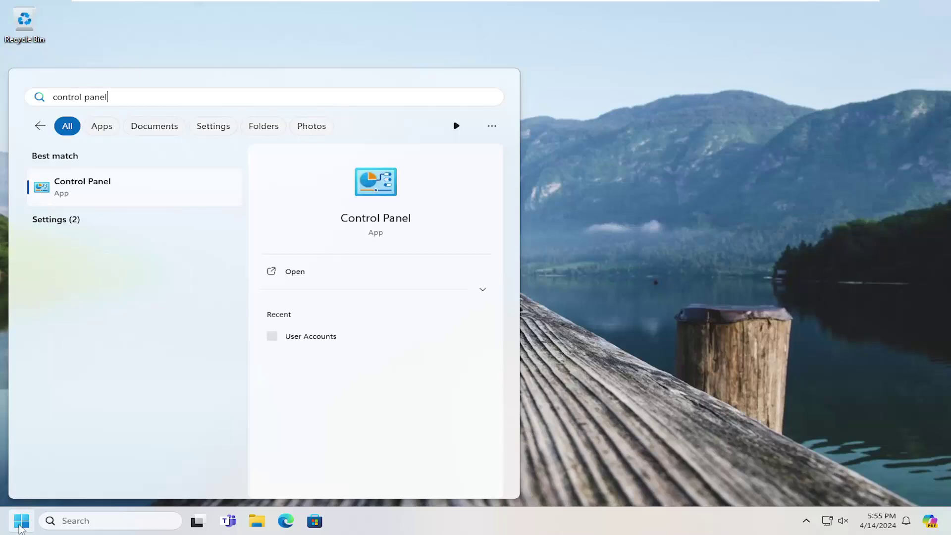
pyautogui.click(100, 191)
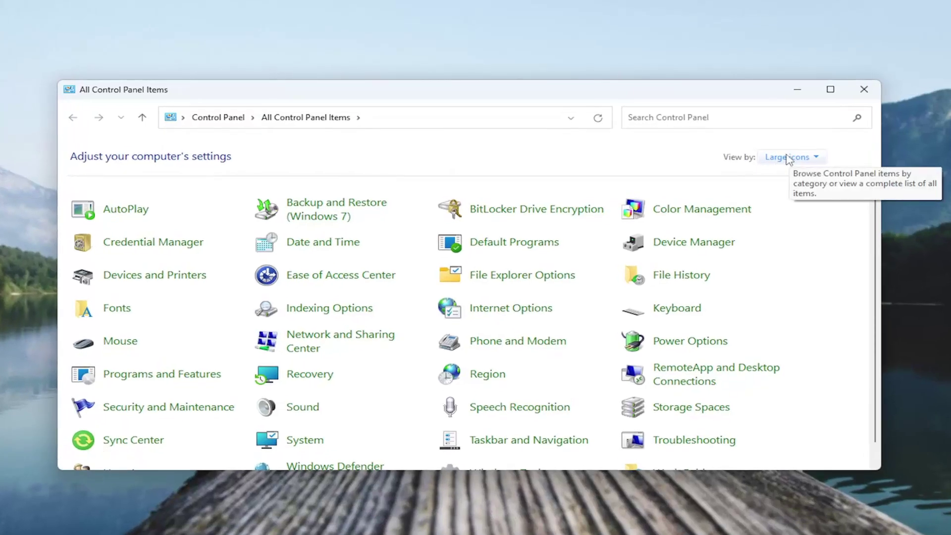
pyautogui.click(792, 158)
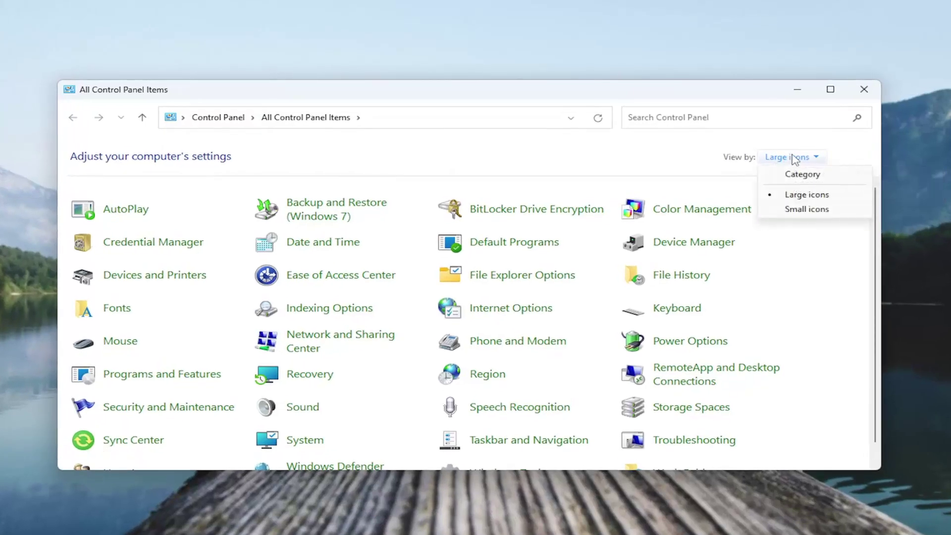
pyautogui.click(794, 195)
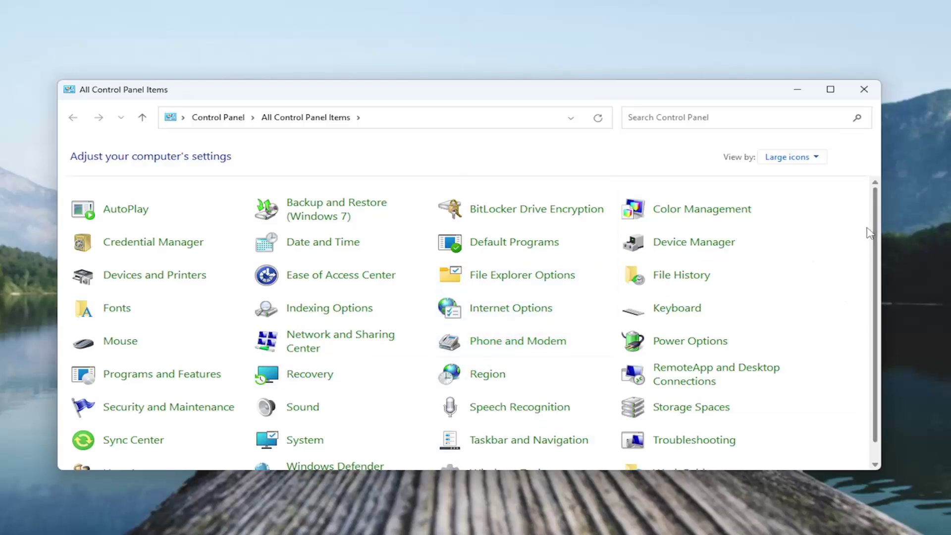
pyautogui.scroll(-1, 874, 255)
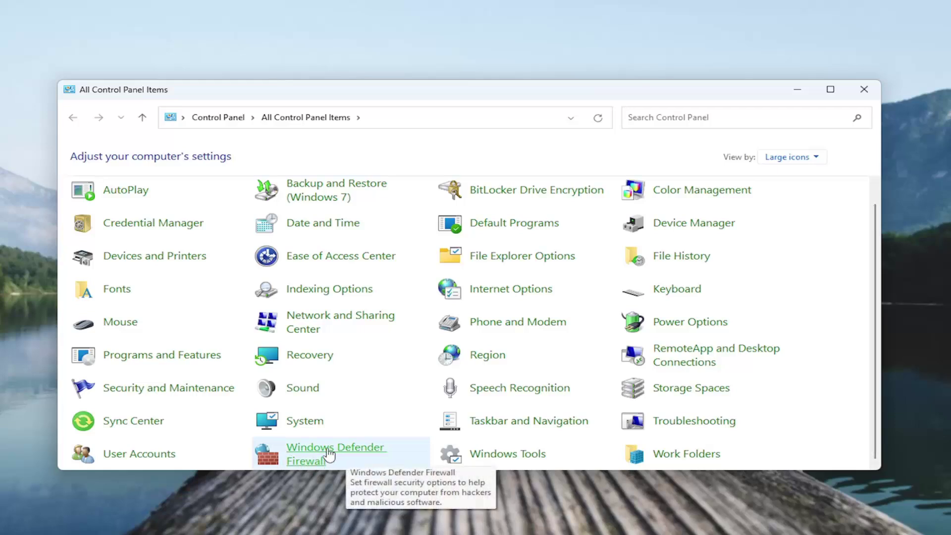
# Open Windows Defender Firewall, unlock and review the allowed apps list, then confirm with OK
pyautogui.click(336, 452)
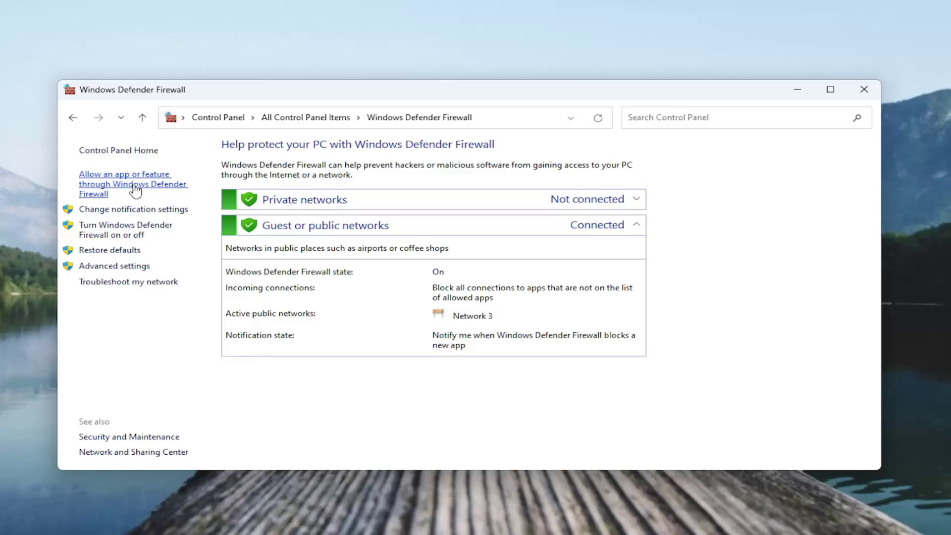
pyautogui.click(106, 184)
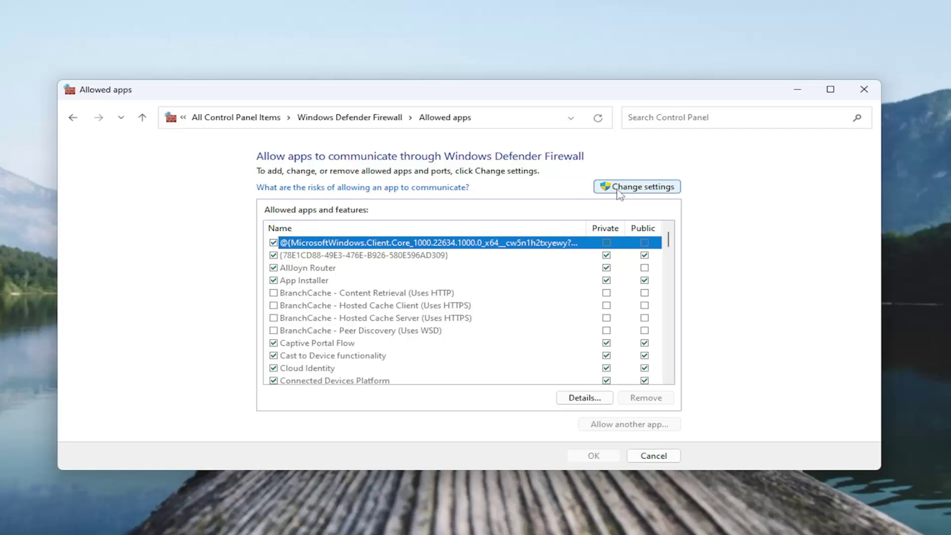
pyautogui.click(623, 191)
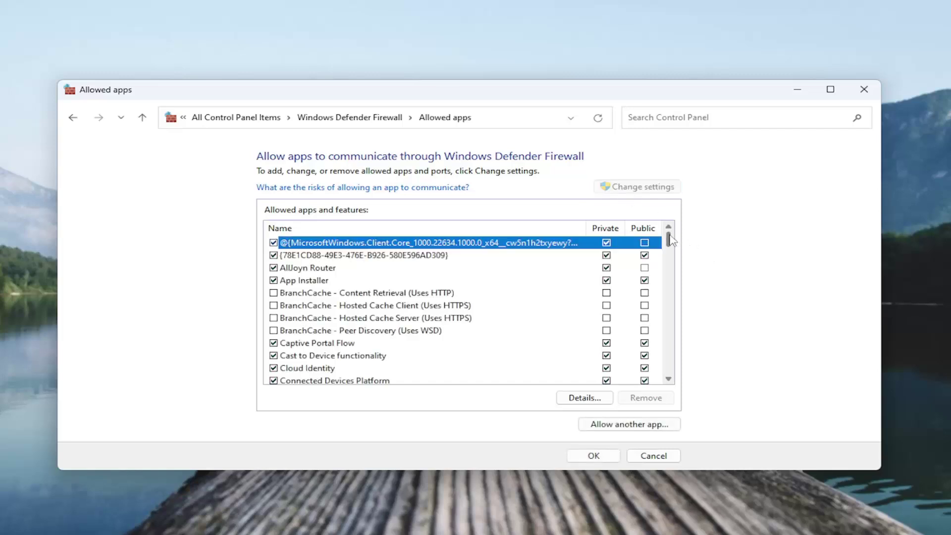
pyautogui.moveTo(672, 238); pyautogui.dragTo(673, 369)
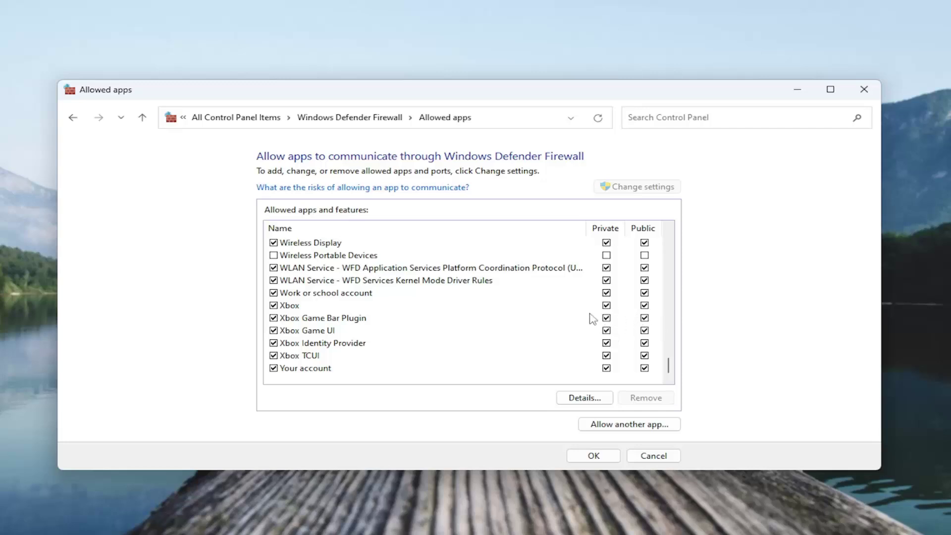
pyautogui.click(594, 455)
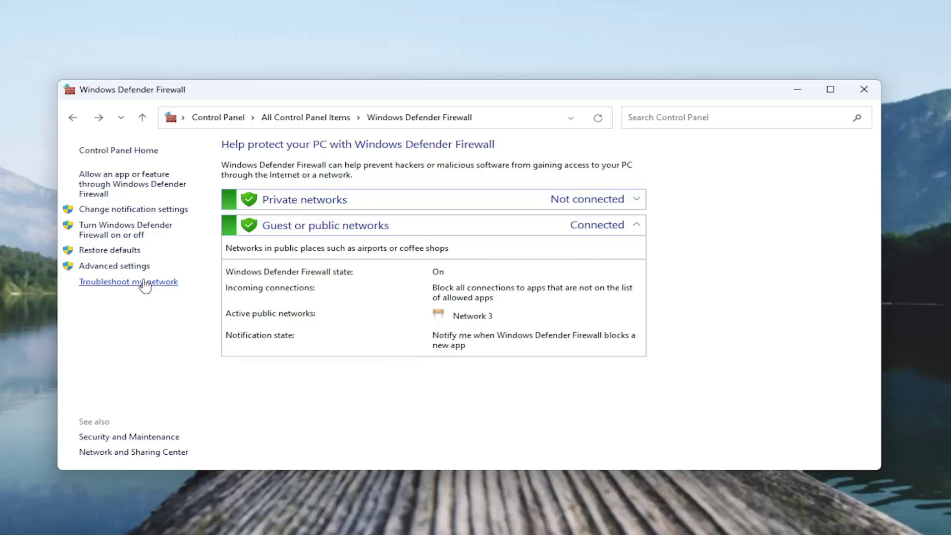
# Open Advanced Security, list the inbound rules, and inspect the Peer to Peer Collaboration Foundation (SSDP-In) rule's properties
pyautogui.click(104, 270)
pyautogui.moveTo(265, 17); pyautogui.dragTo(380, 37)
pyautogui.click(144, 81)
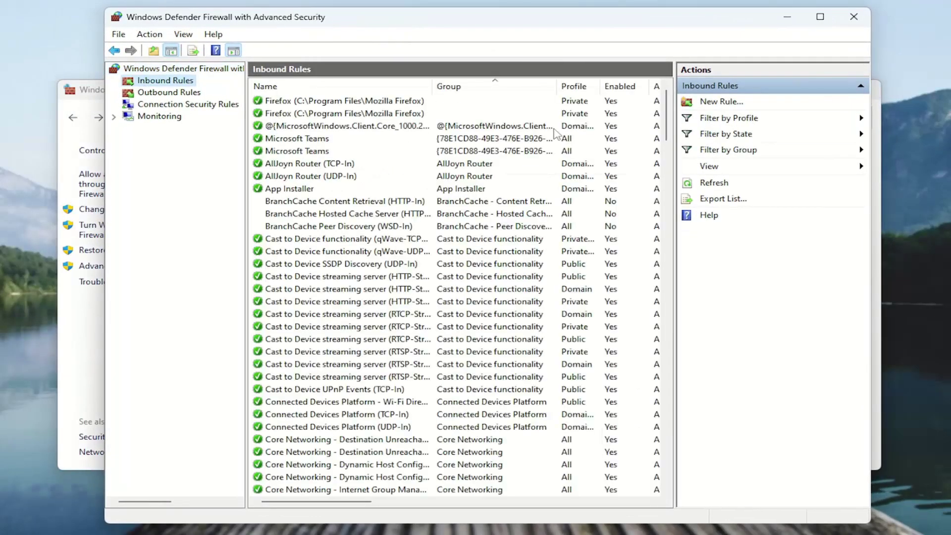
pyautogui.moveTo(668, 110); pyautogui.dragTo(623, 468)
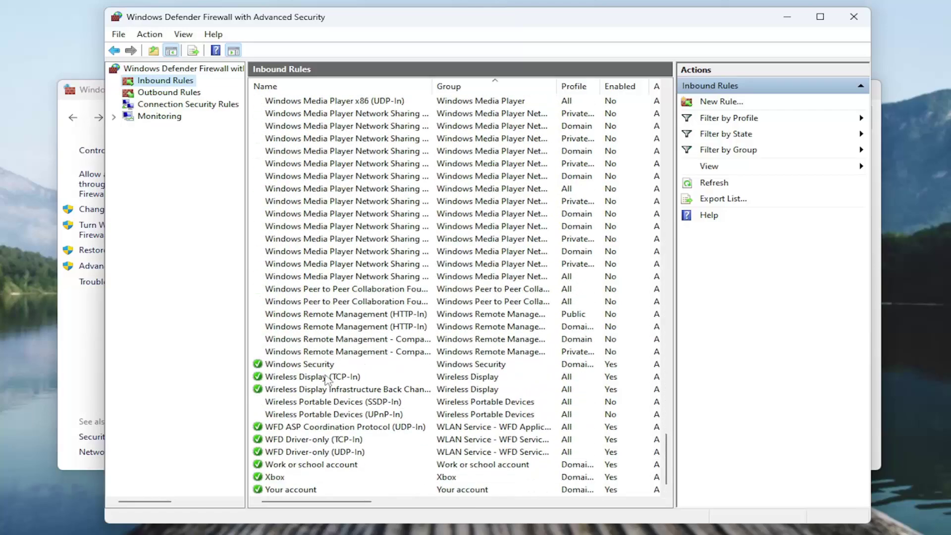
pyautogui.doubleClick(335, 302)
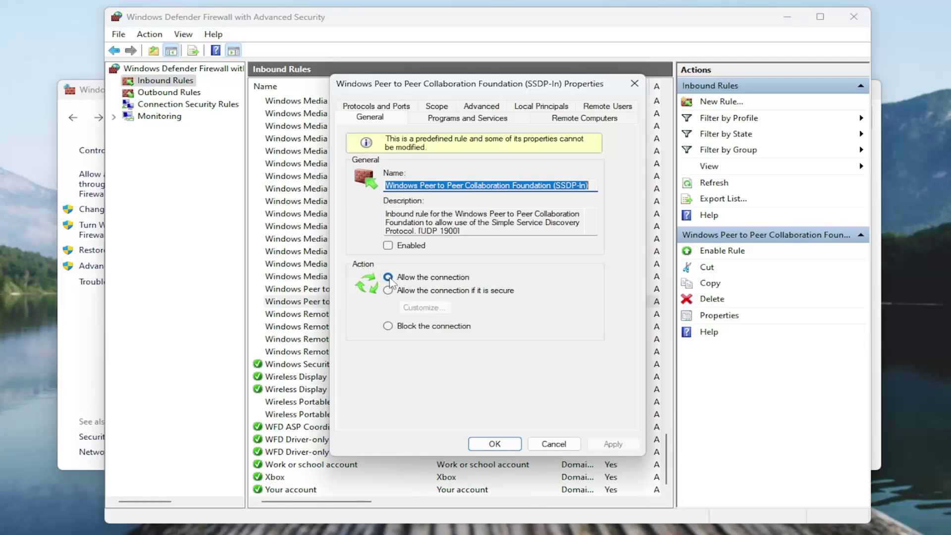
pyautogui.click(505, 445)
# List the outbound rules and open the Media Player streaming UDP-Out rule's properties
pyautogui.click(171, 94)
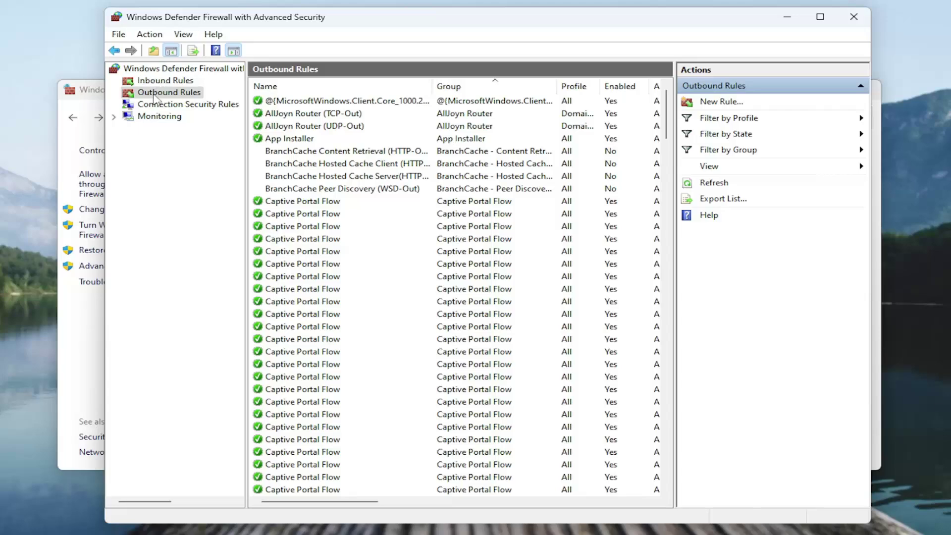
pyautogui.scroll(-3, 421, 327)
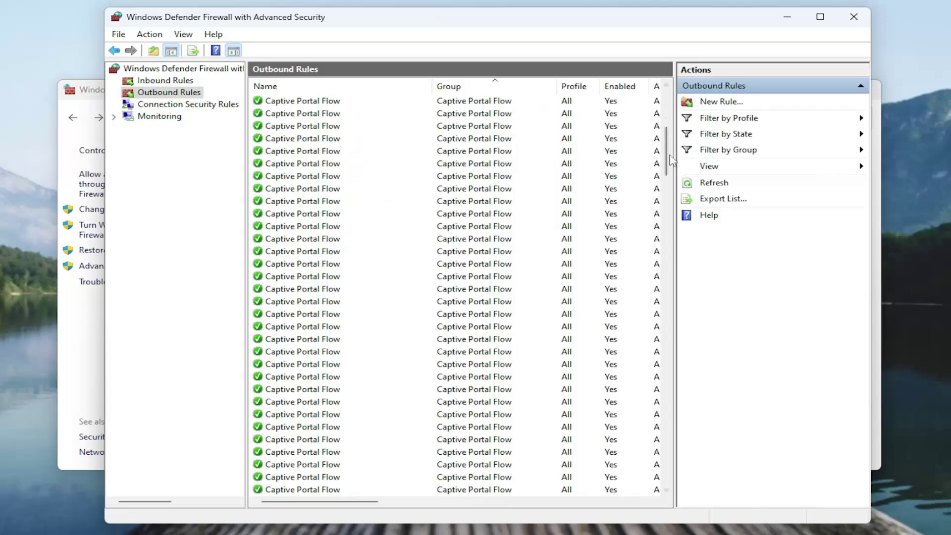
pyautogui.moveTo(671, 156); pyautogui.dragTo(643, 436)
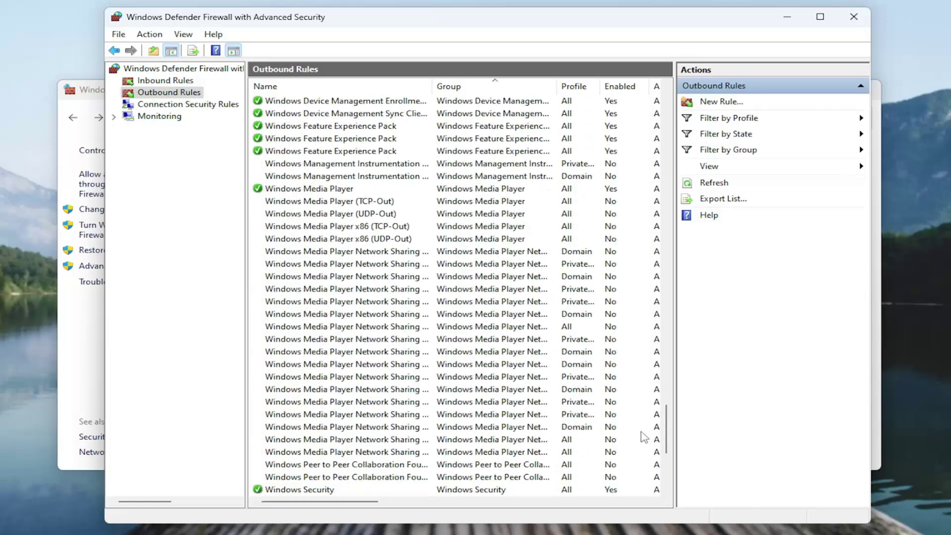
pyautogui.doubleClick(350, 366)
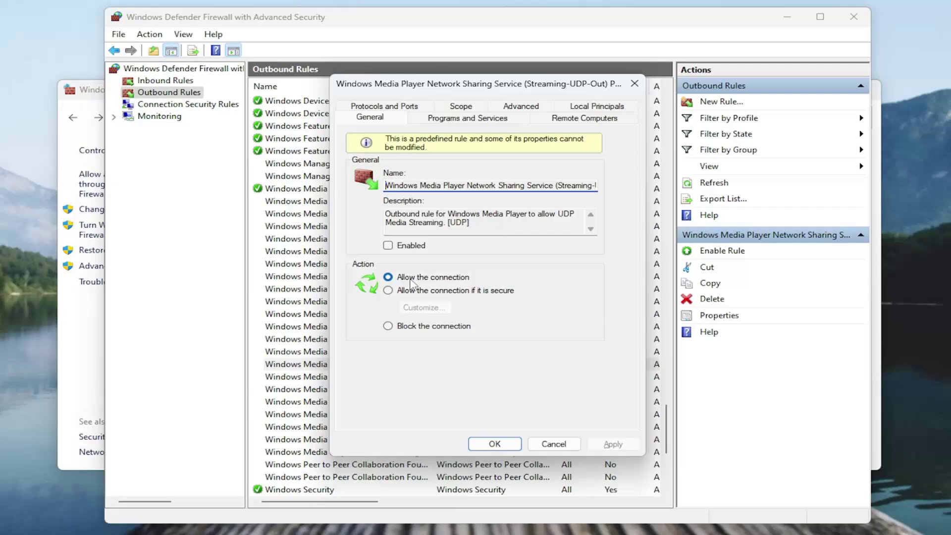
# Confirm the rule properties with OK and close both firewall windows
pyautogui.click(491, 442)
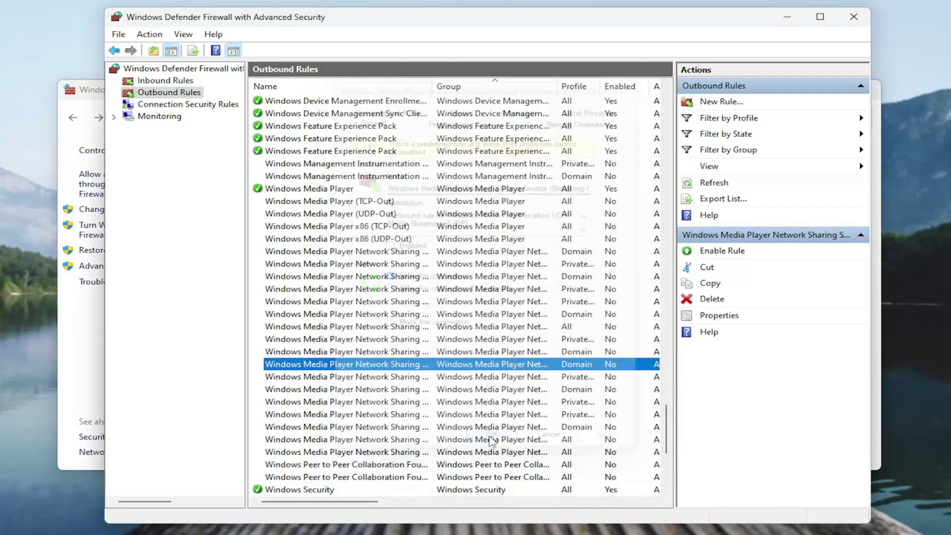
pyautogui.click(853, 16)
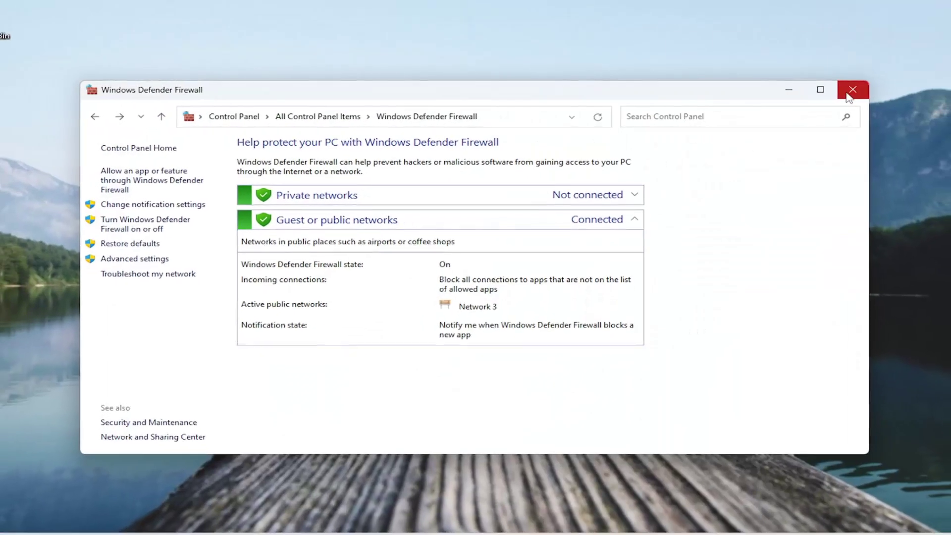
pyautogui.click(847, 94)
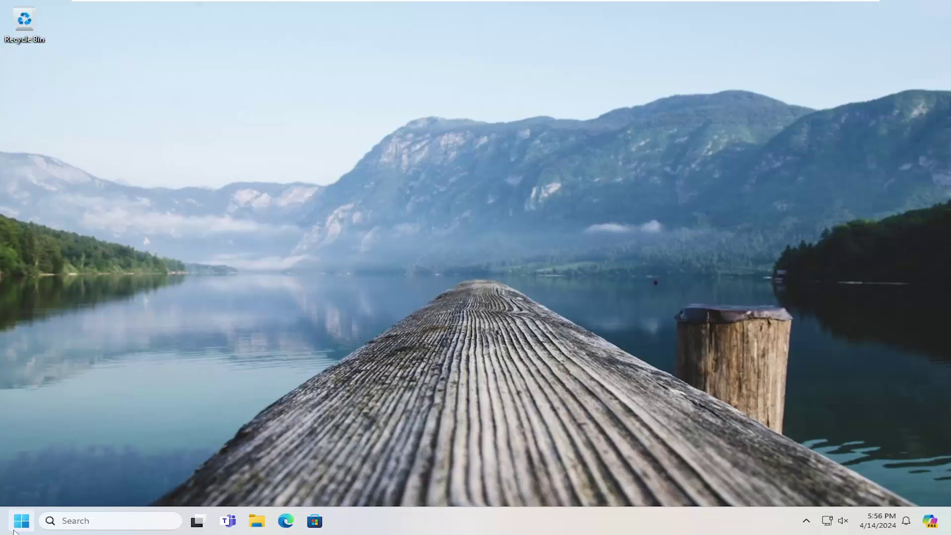
# Launch Command Prompt as administrator from a Start search for 'cmd', approving the UAC prompt
pyautogui.click(16, 528)
pyautogui.write('cmd')
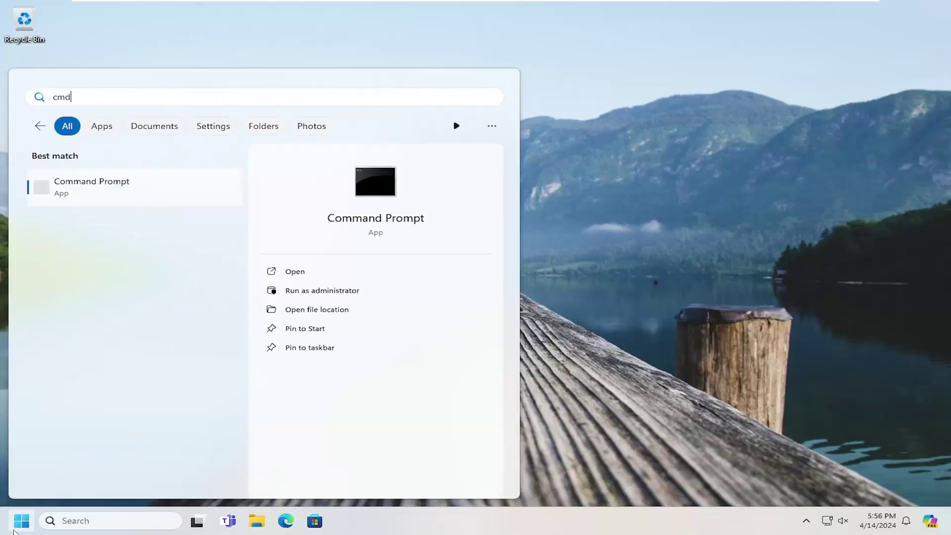
pyautogui.rightClick(93, 182)
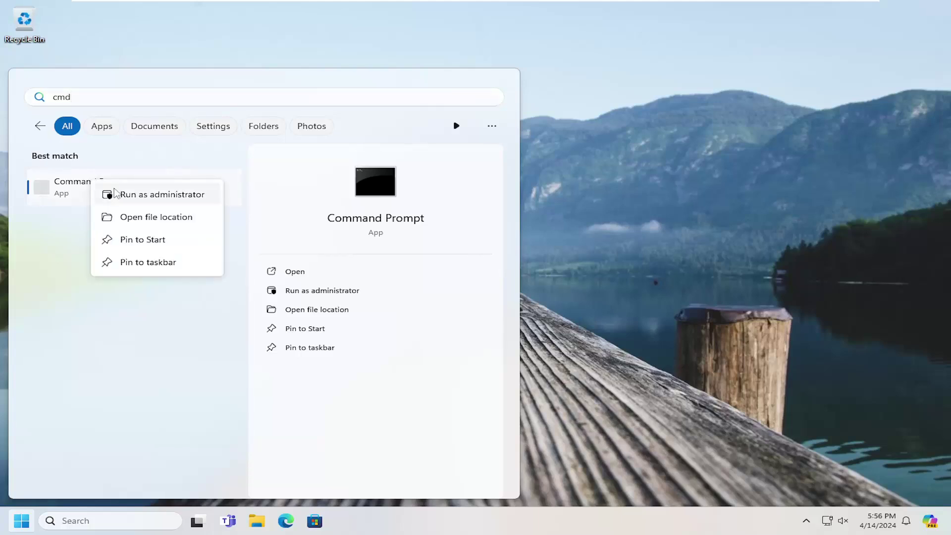
pyautogui.click(158, 196)
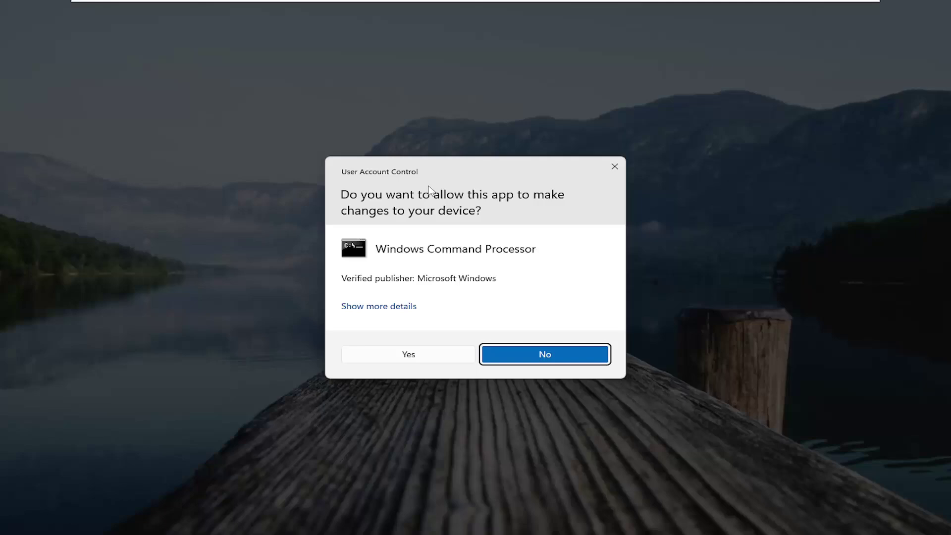
pyautogui.click(416, 355)
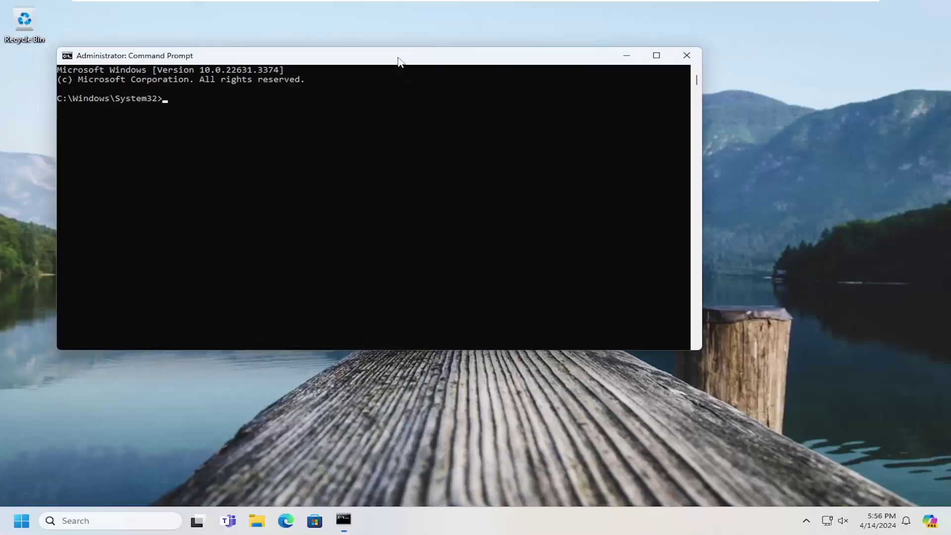
# Flush the DNS resolver cache with 'ipconfig /flushdns'
pyautogui.moveTo(400, 61); pyautogui.dragTo(501, 91)
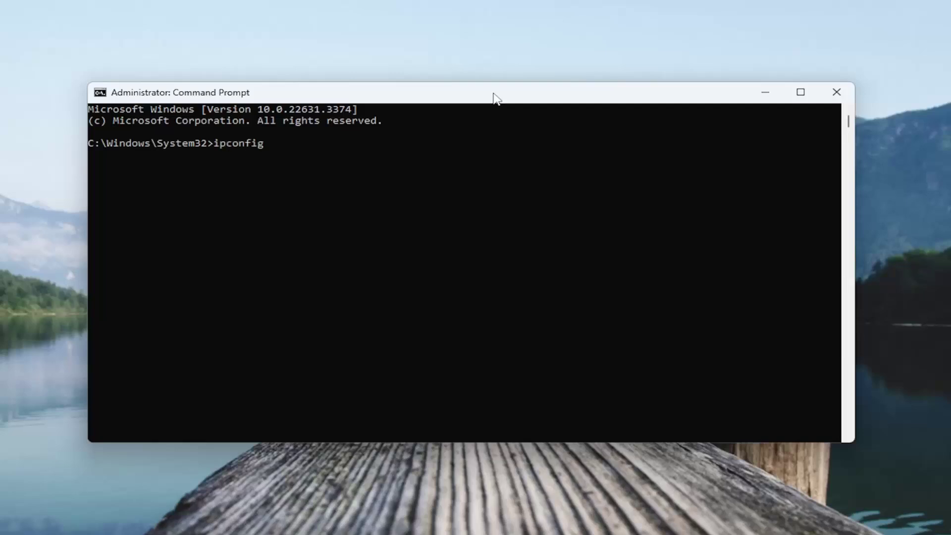
pyautogui.write('ipconfig /flushdns')
pyautogui.press('Return')
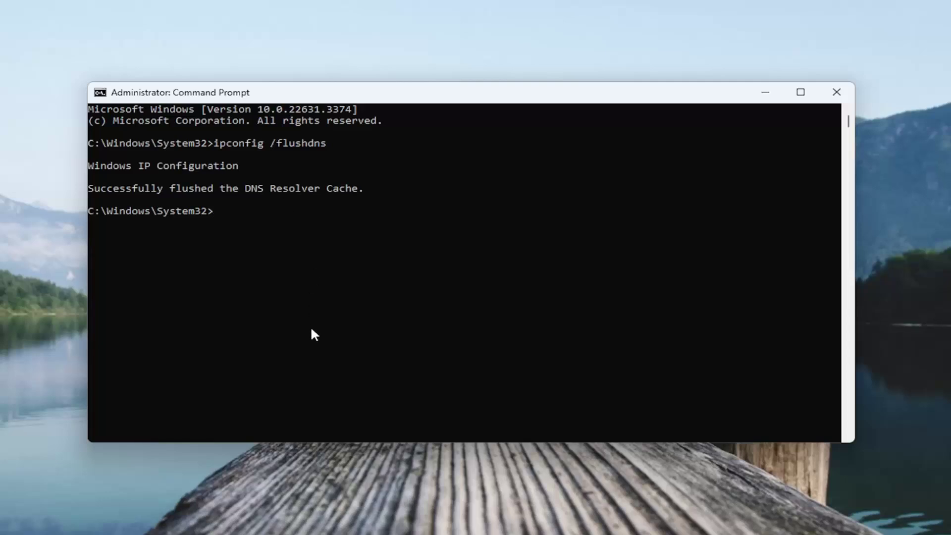
# Reset the Winsock catalog with 'netsh winsock reset' and close Command Prompt
pyautogui.write('netsh winsock reset')
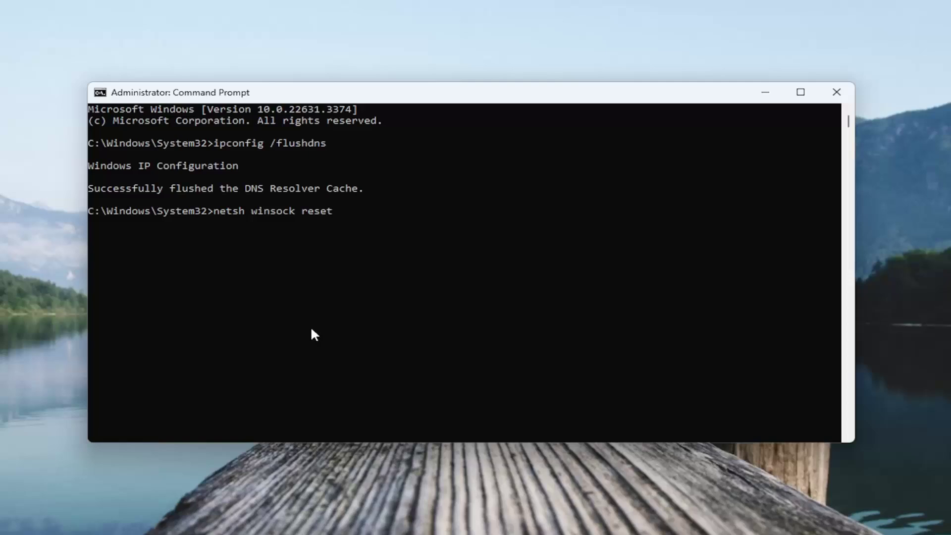
pyautogui.press('Return')
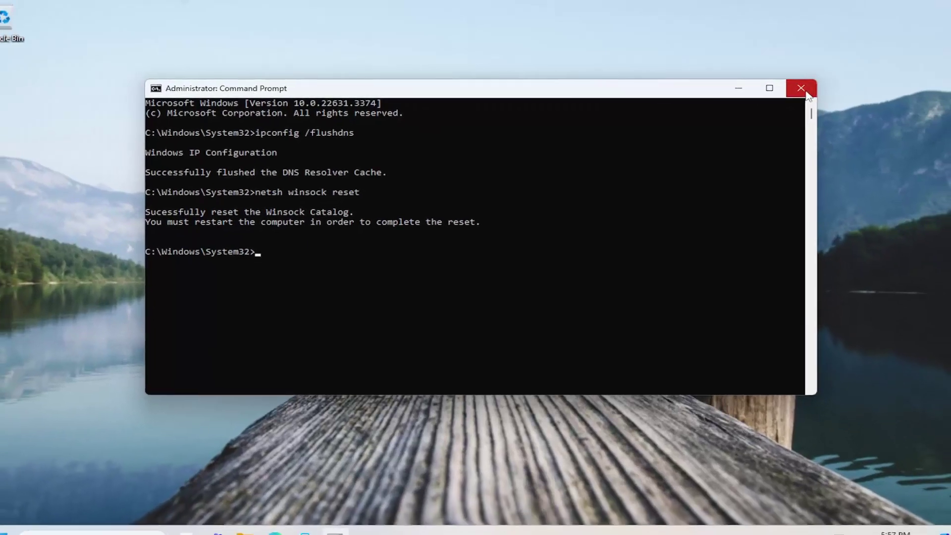
pyautogui.click(806, 93)
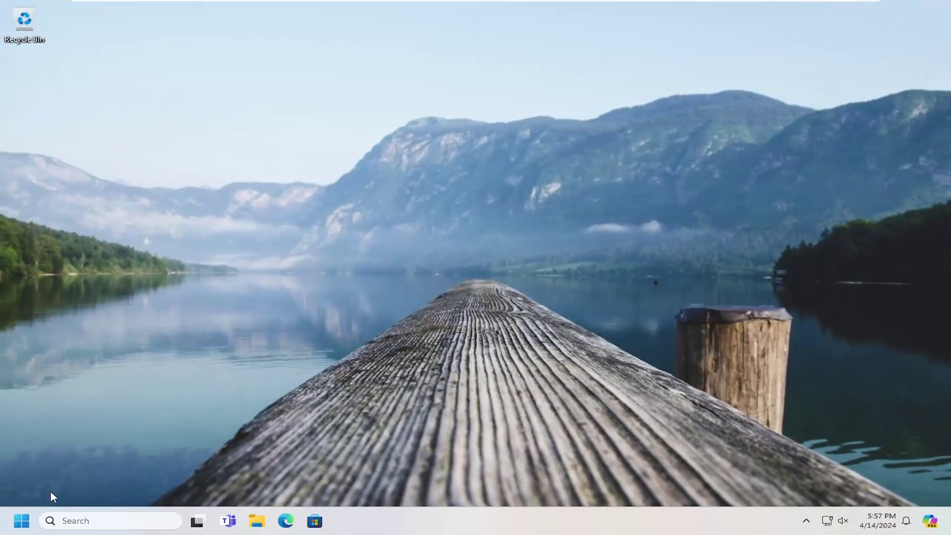
# Restart the computer from the Win+X Shut down or sign out menu
pyautogui.press('super+x')
pyautogui.moveTo(110, 490)
pyautogui.click(168, 468)
# Open the Network reset settings page from a Start search for 'network reset'
pyautogui.click(22, 521)
pyautogui.write('network')
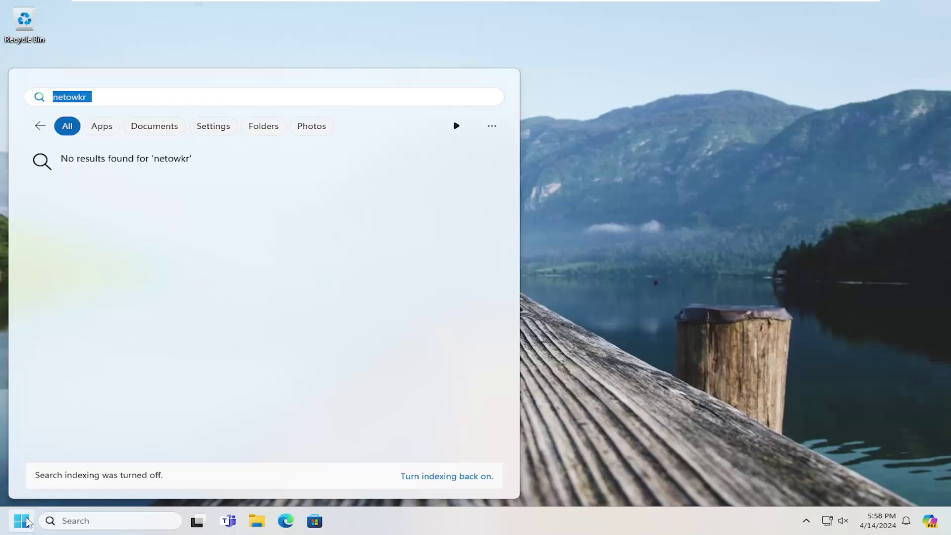
pyautogui.write(' reset')
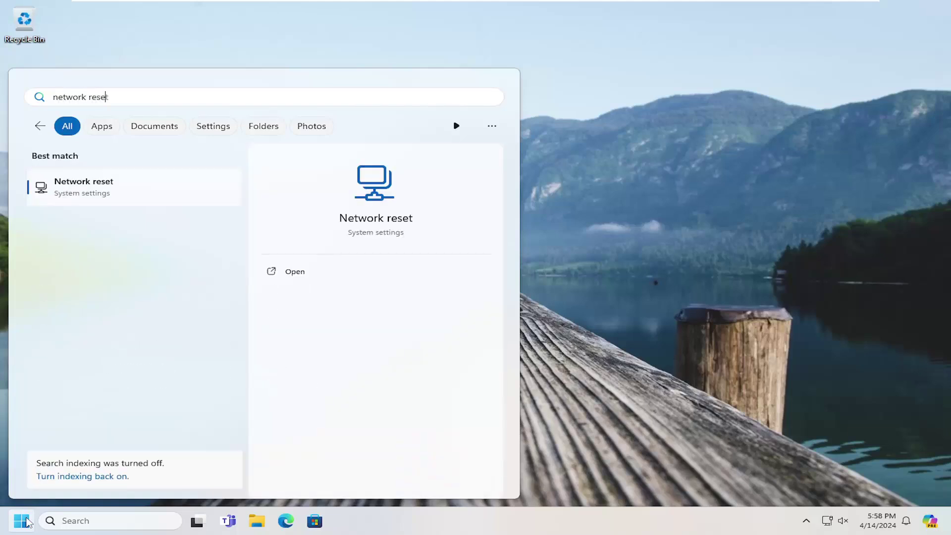
pyautogui.click(96, 190)
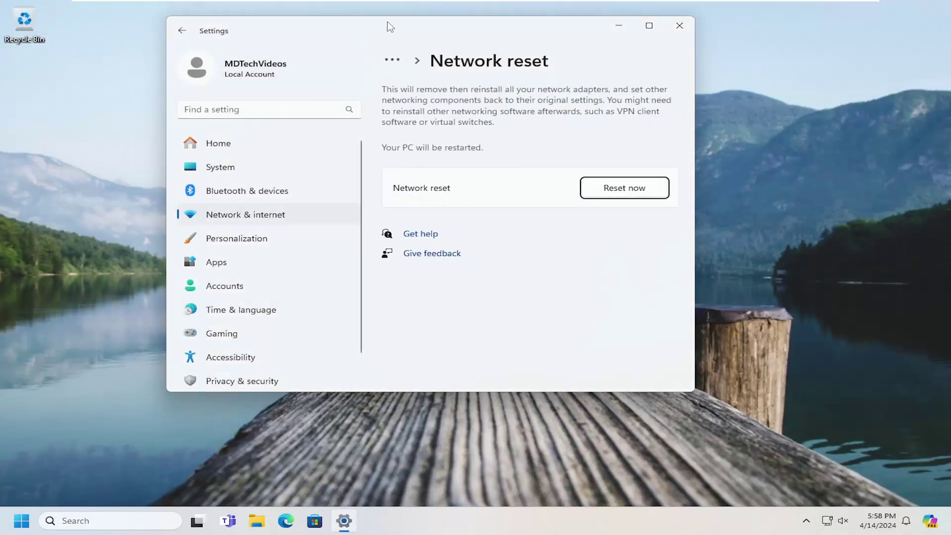
pyautogui.moveTo(386, 25); pyautogui.dragTo(470, 81)
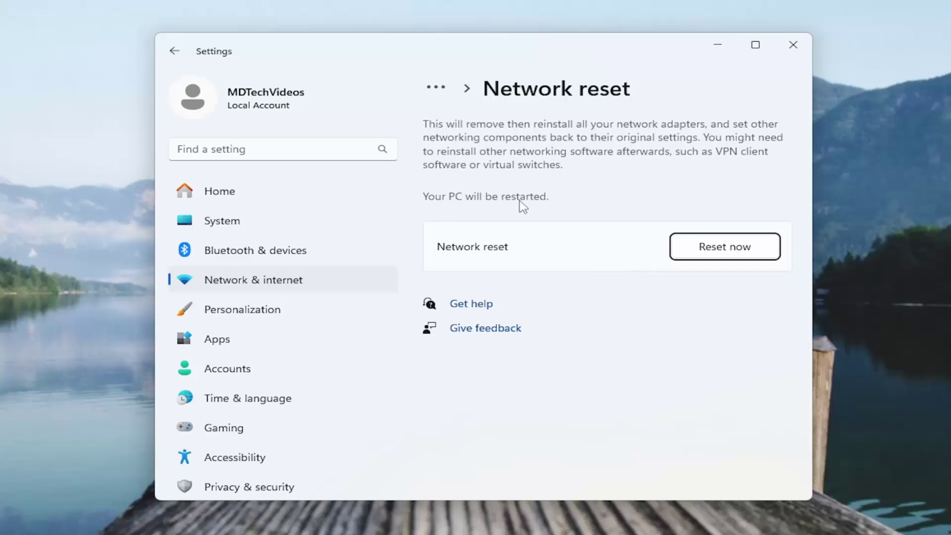
# Reset the network settings, confirm and dismiss the sign-out notice, then close Settings
pyautogui.click(724, 253)
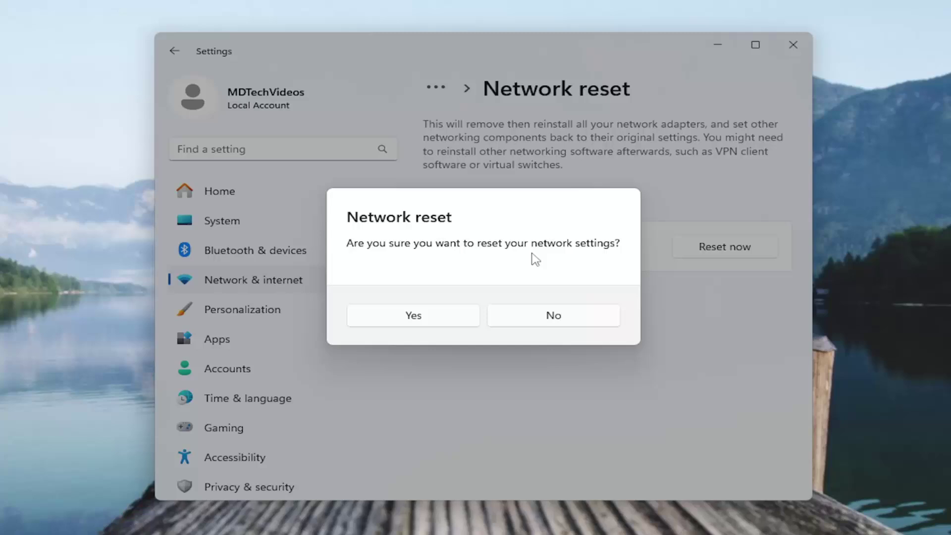
pyautogui.click(396, 321)
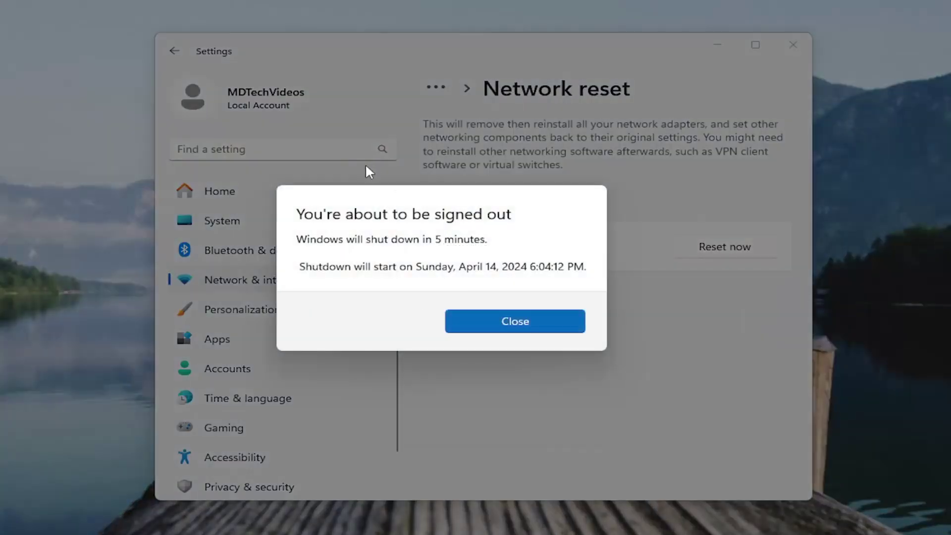
pyautogui.click(542, 321)
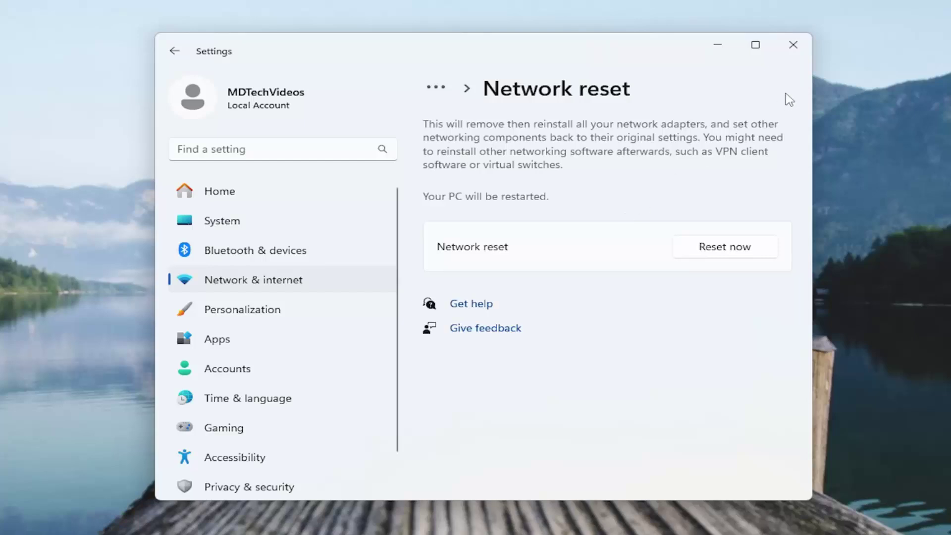
pyautogui.click(792, 45)
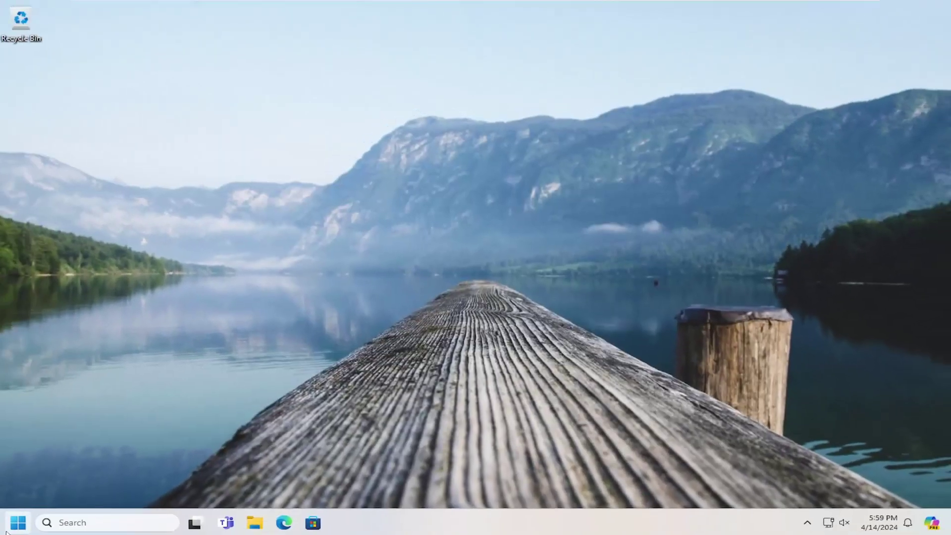
pyautogui.rightClick(10, 526)
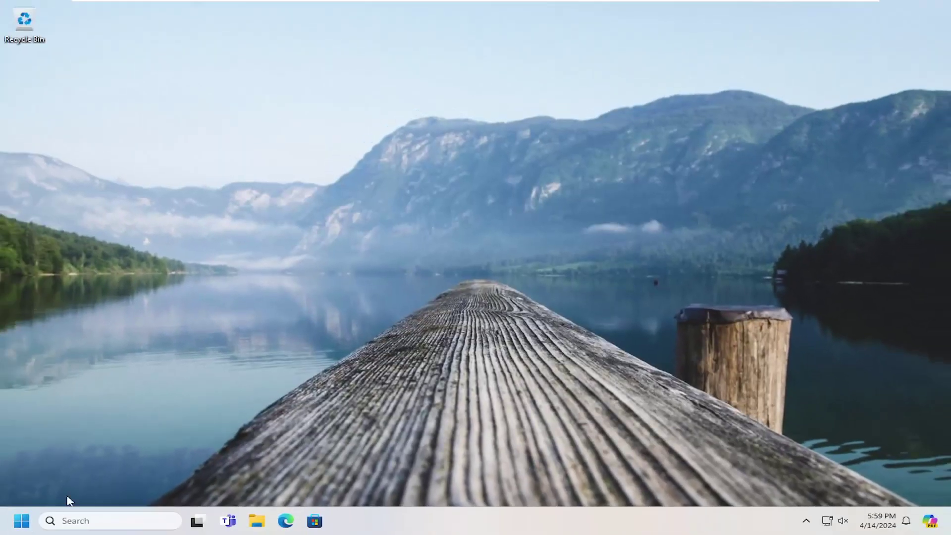